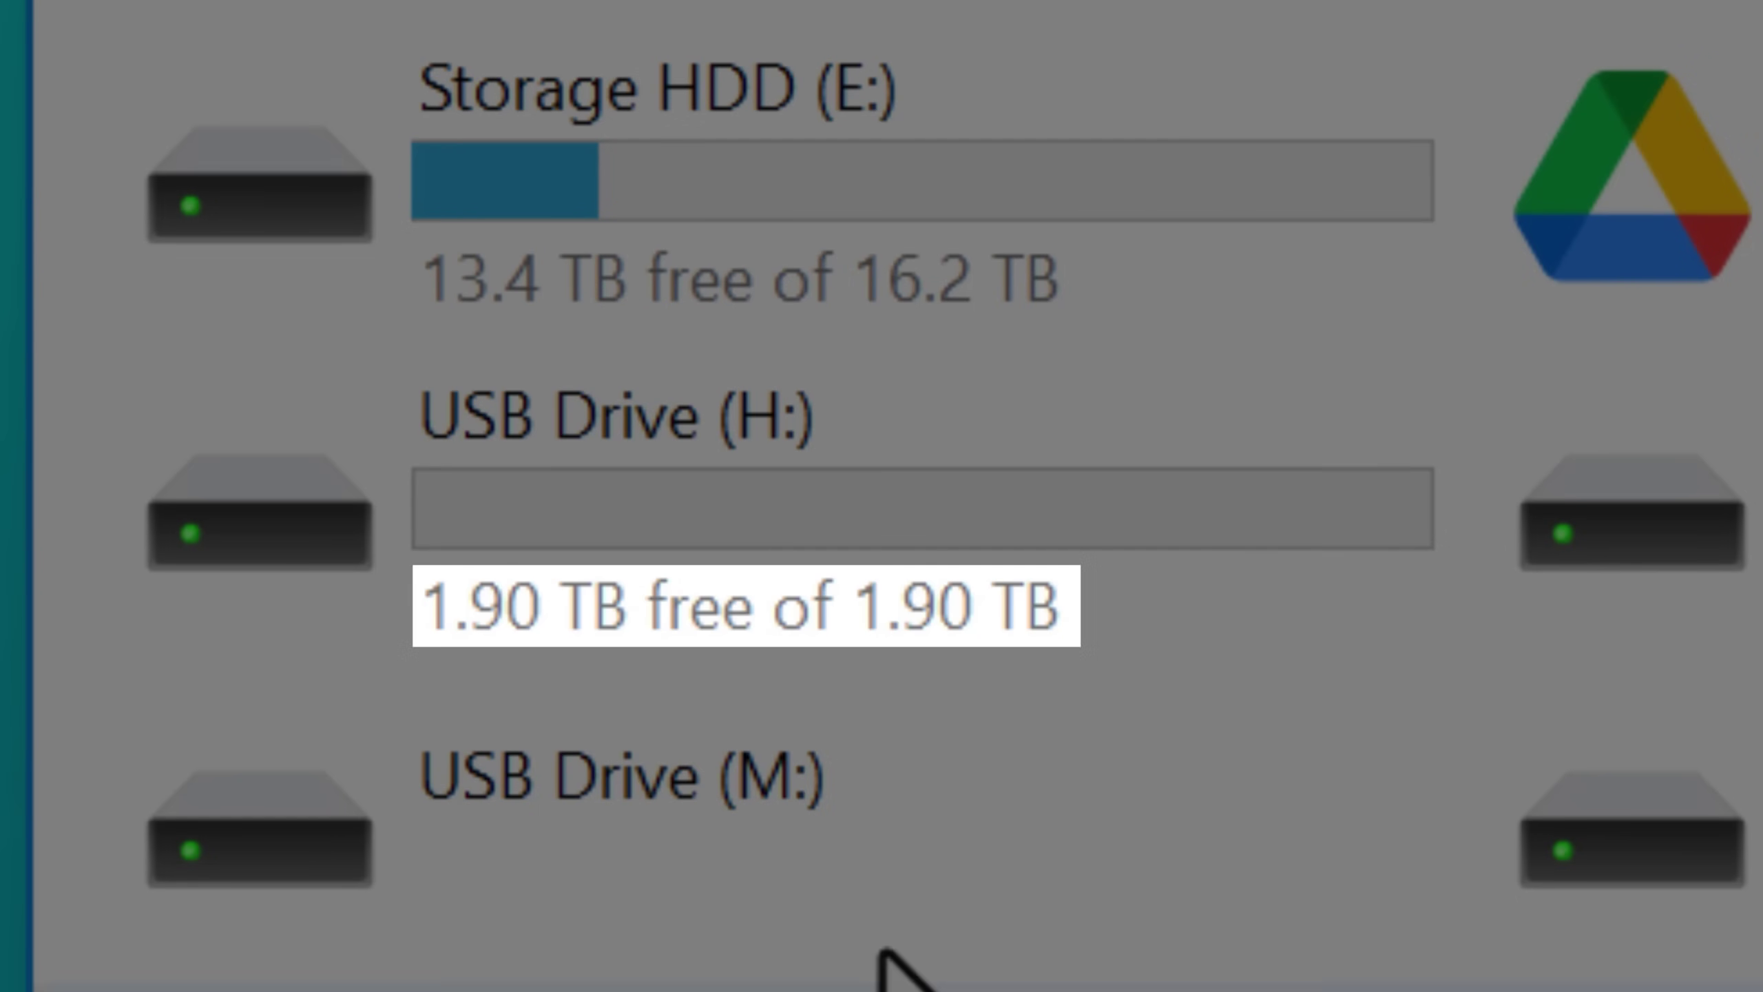
# Select the USB Drive (H:) claiming 1.90 TB free of 1.90 TB
pyautogui.click(557, 612)
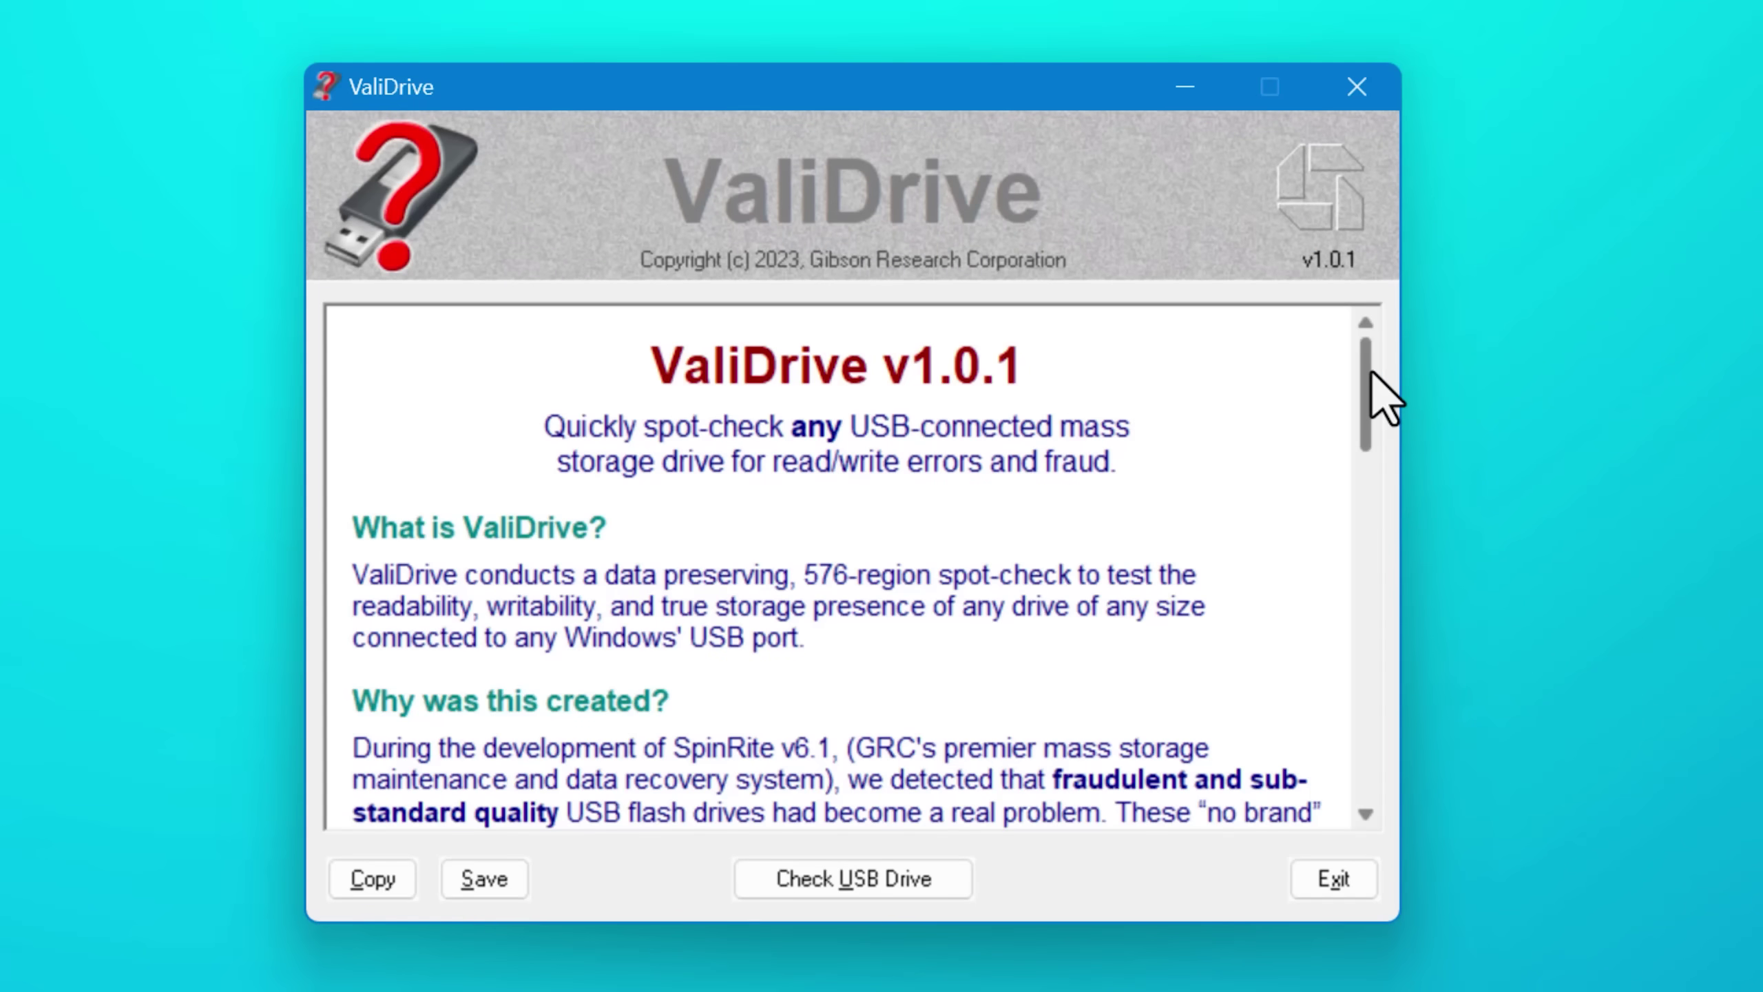
pyautogui.moveTo(1373, 375); pyautogui.dragTo(1365, 528)
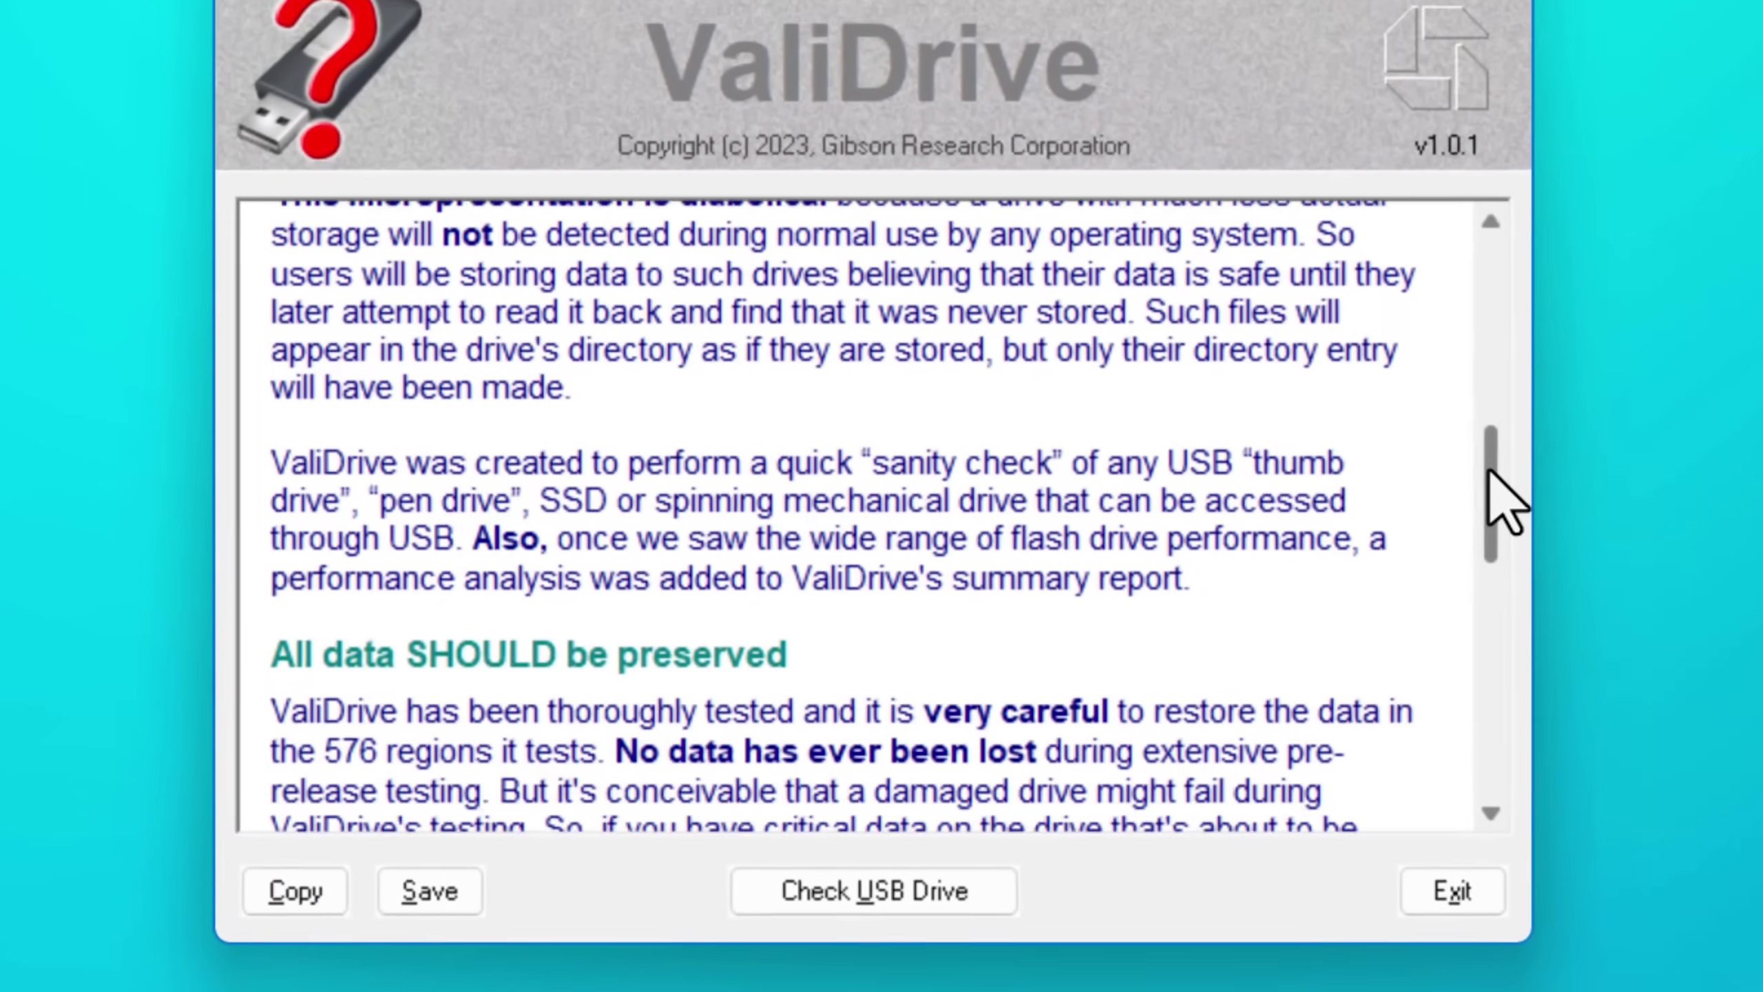
pyautogui.moveTo(1504, 503); pyautogui.dragTo(1505, 530)
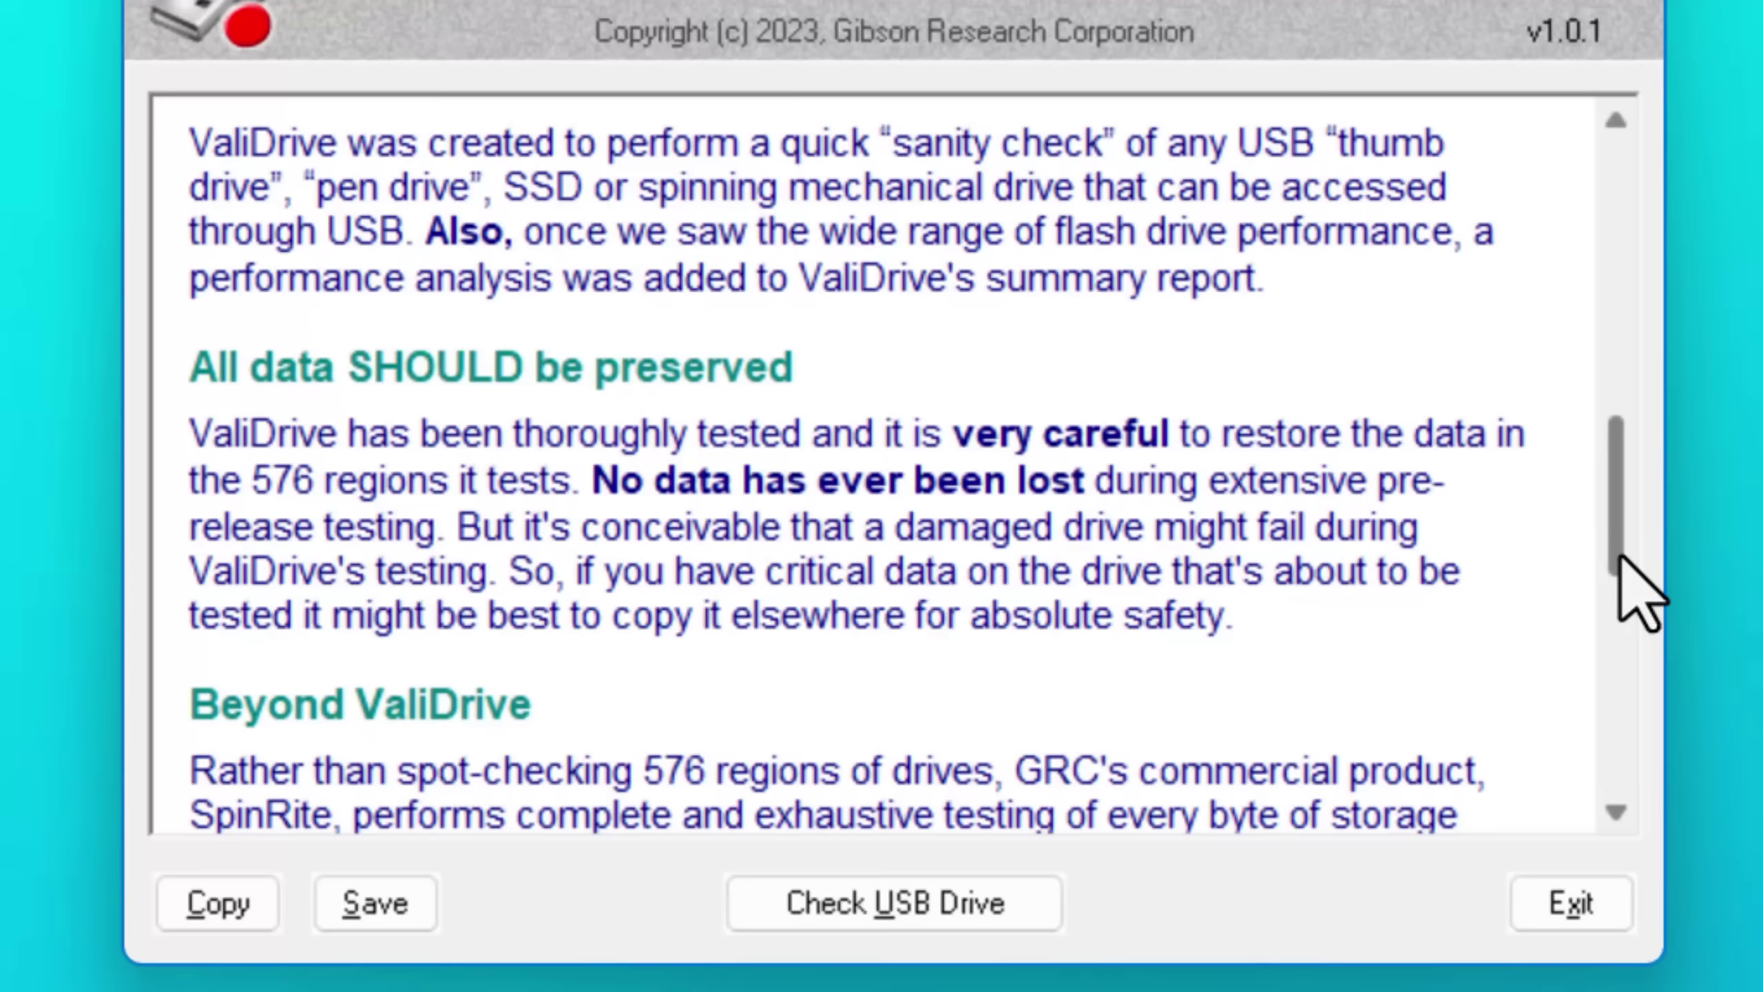
pyautogui.moveTo(1593, 566)
pyautogui.mouseDown()
pyautogui.moveTo(1648, 686)
pyautogui.moveTo(1646, 827)
pyautogui.moveTo(1645, 729)
pyautogui.moveTo(1602, 621)
pyautogui.mouseUp()
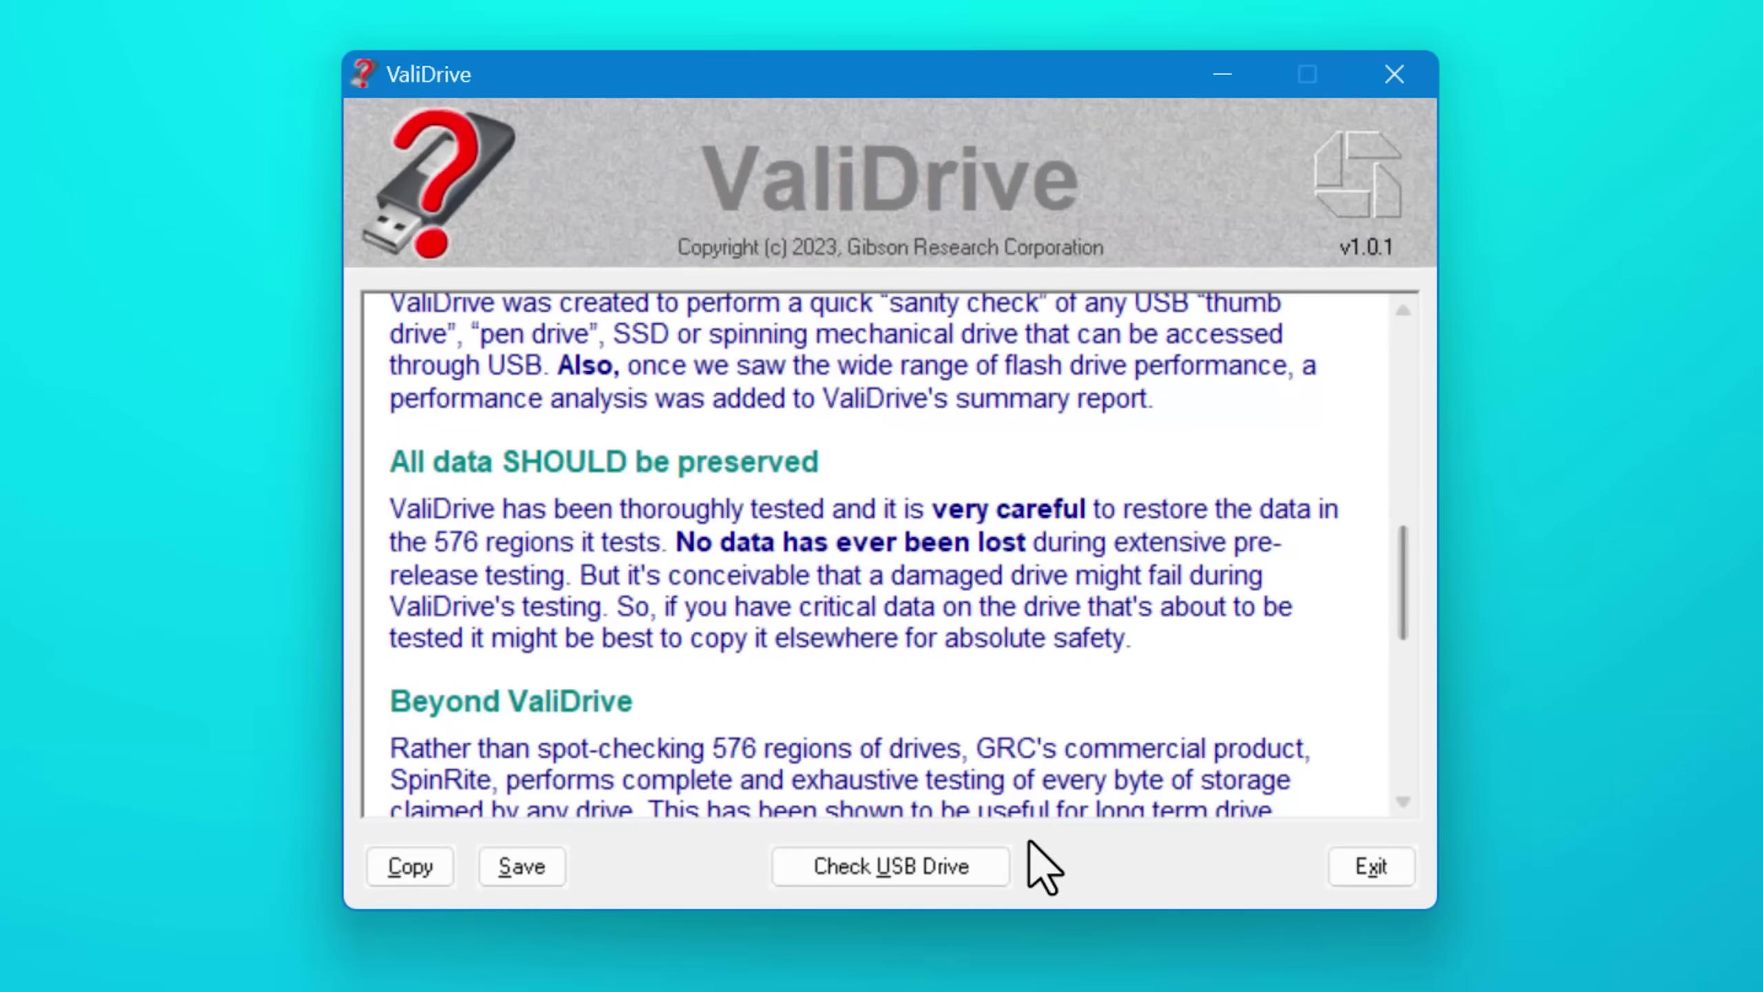
# Start Check USB Drive so ValiDrive detects drive H: declaring 2.10 TB
pyautogui.click(972, 877)
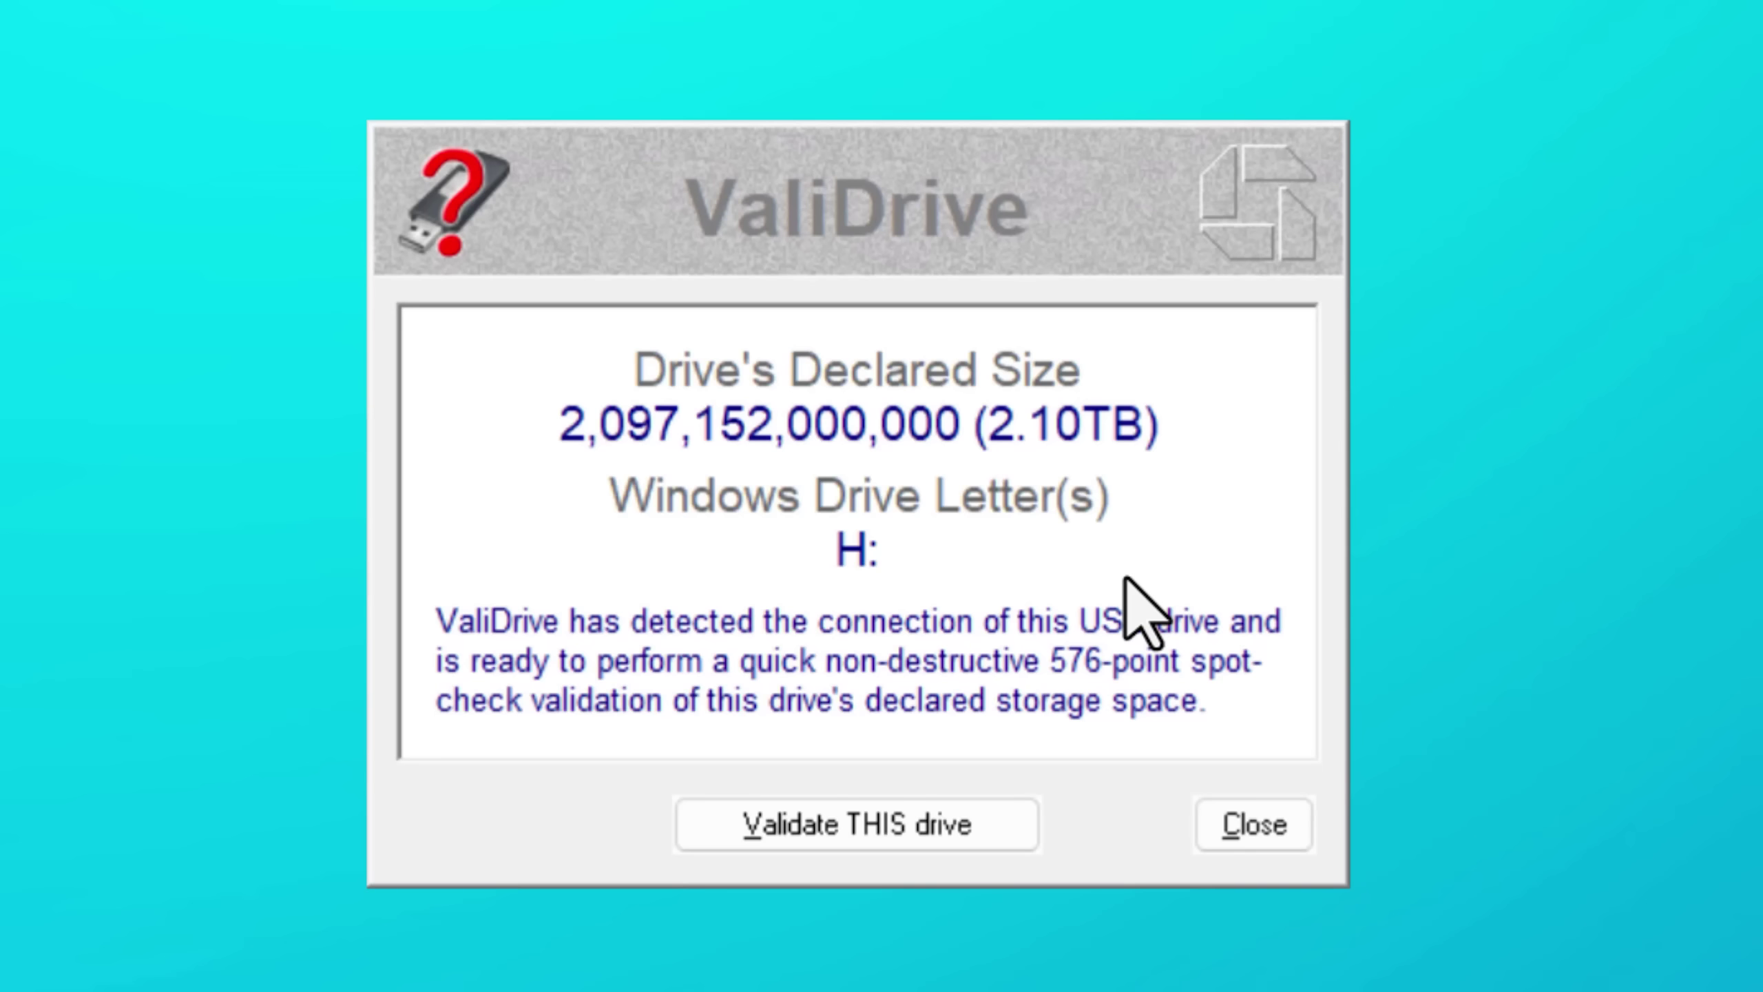
# Validate drive H: with the 576-point spot-check and toggle the Monochrome Map on and off
pyautogui.click(909, 847)
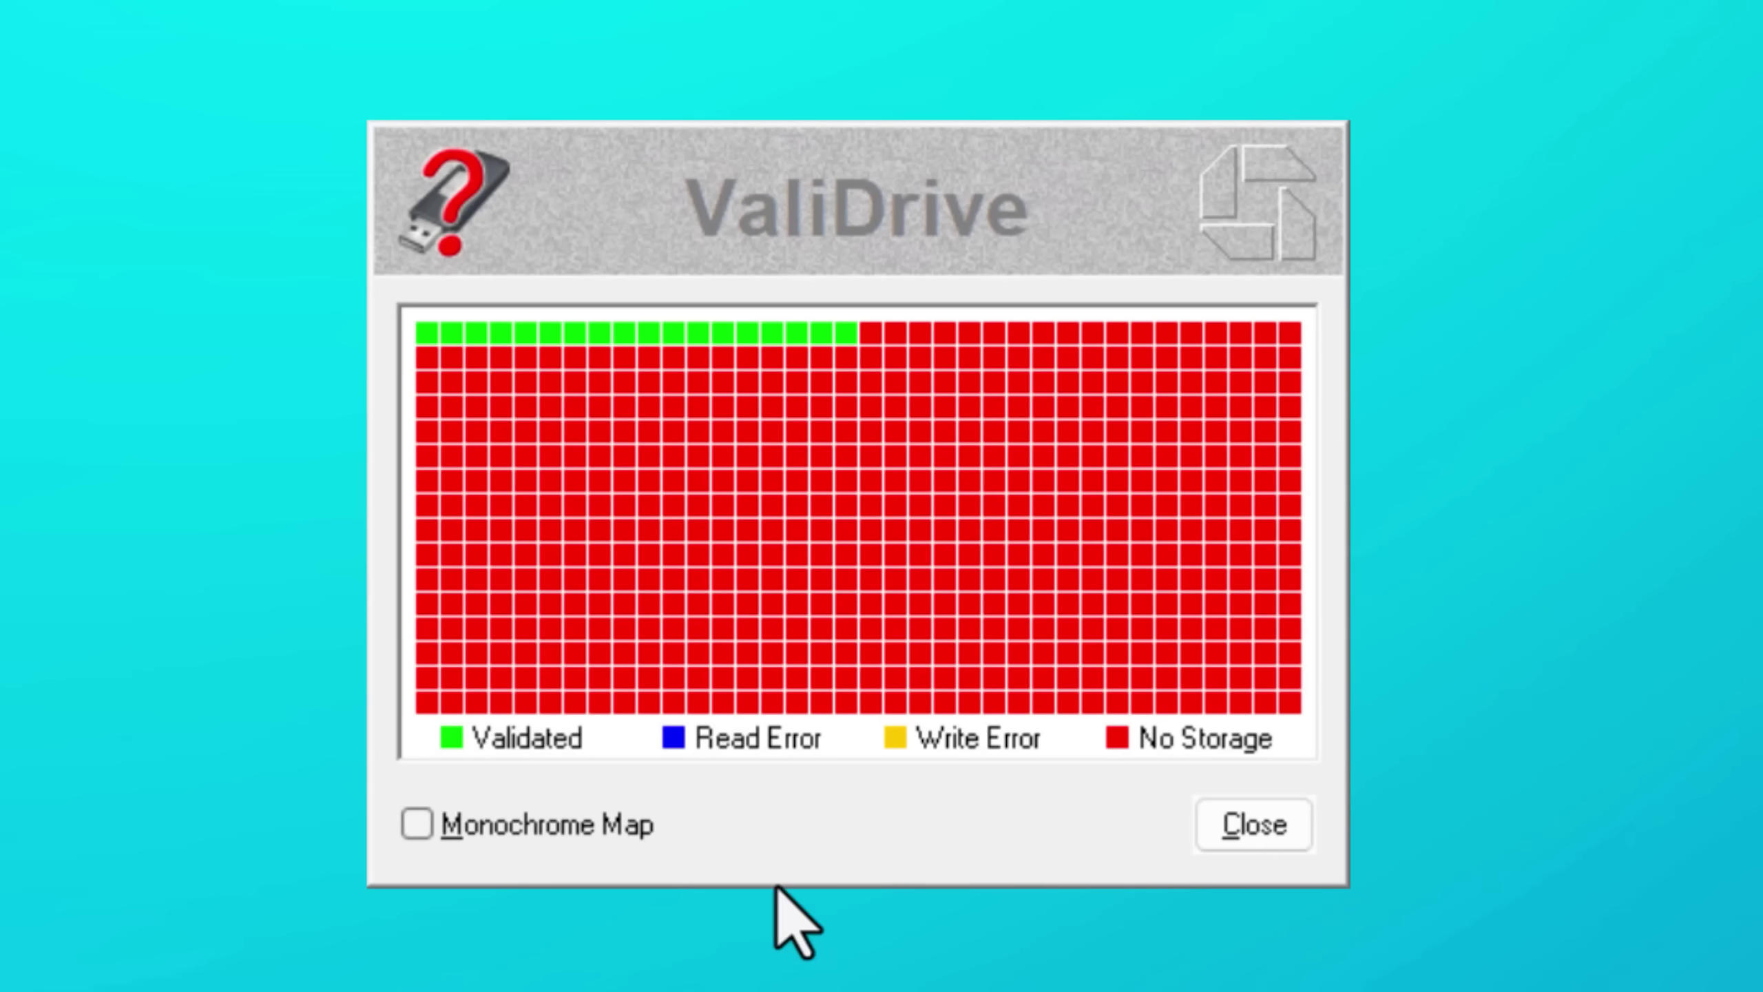
pyautogui.click(417, 823)
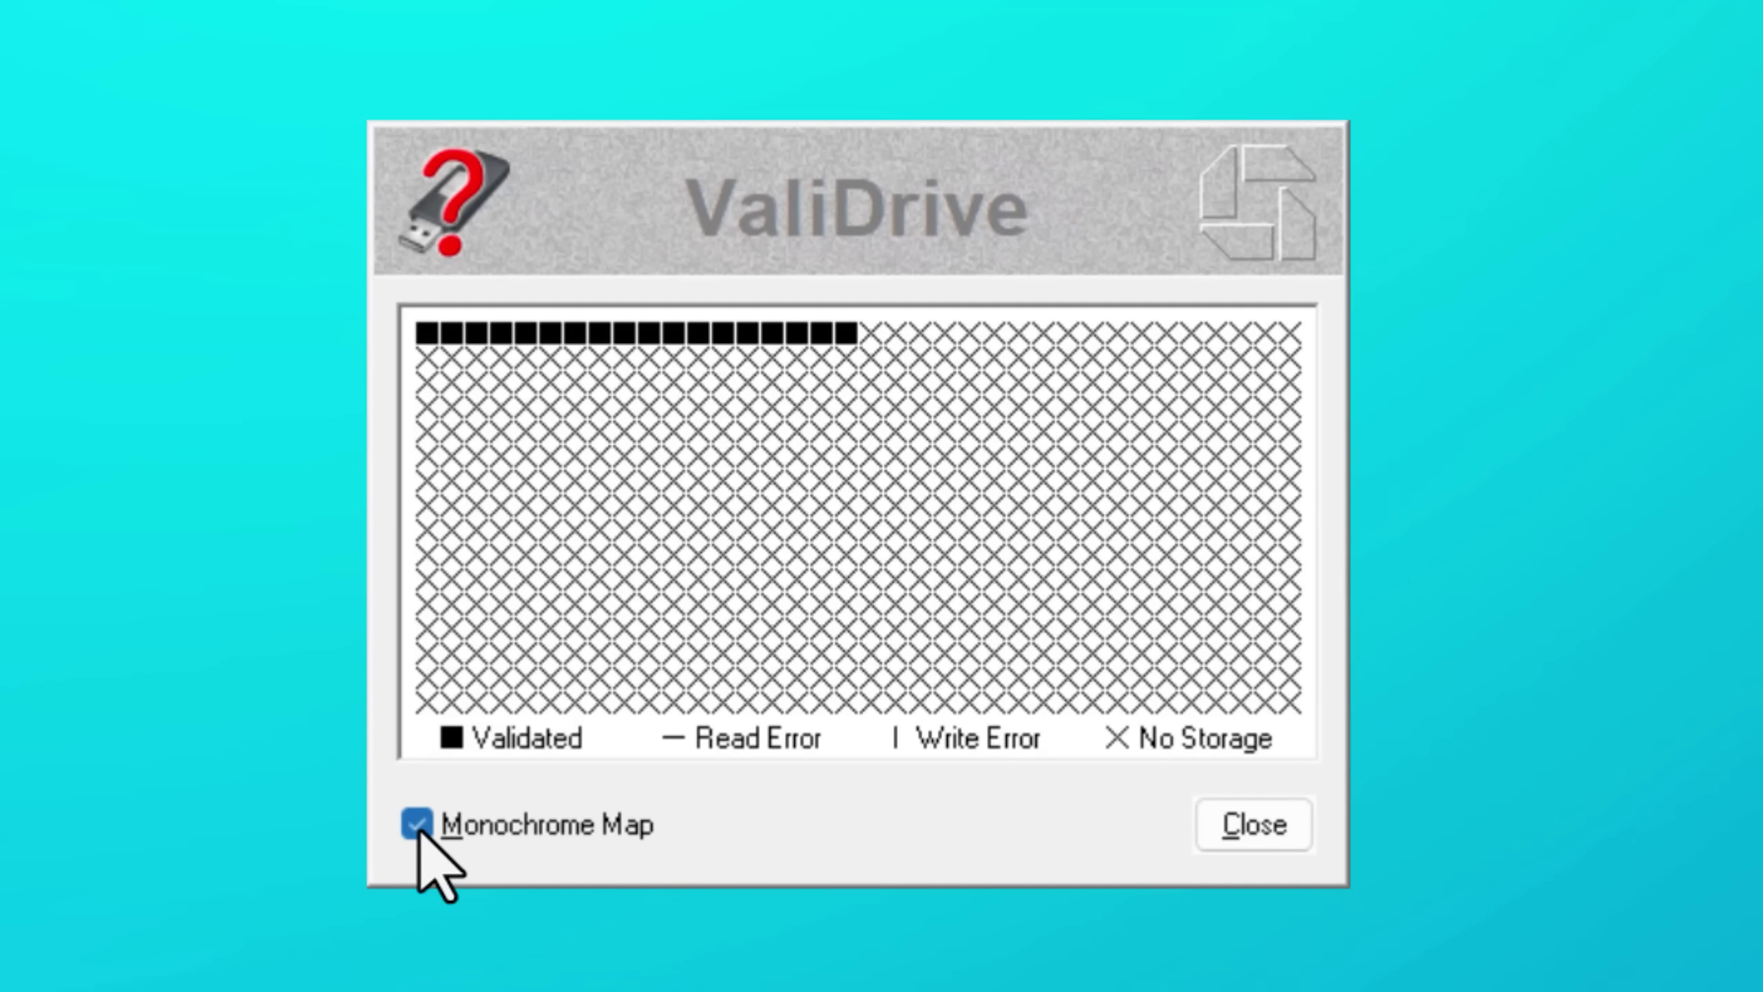
pyautogui.click(416, 824)
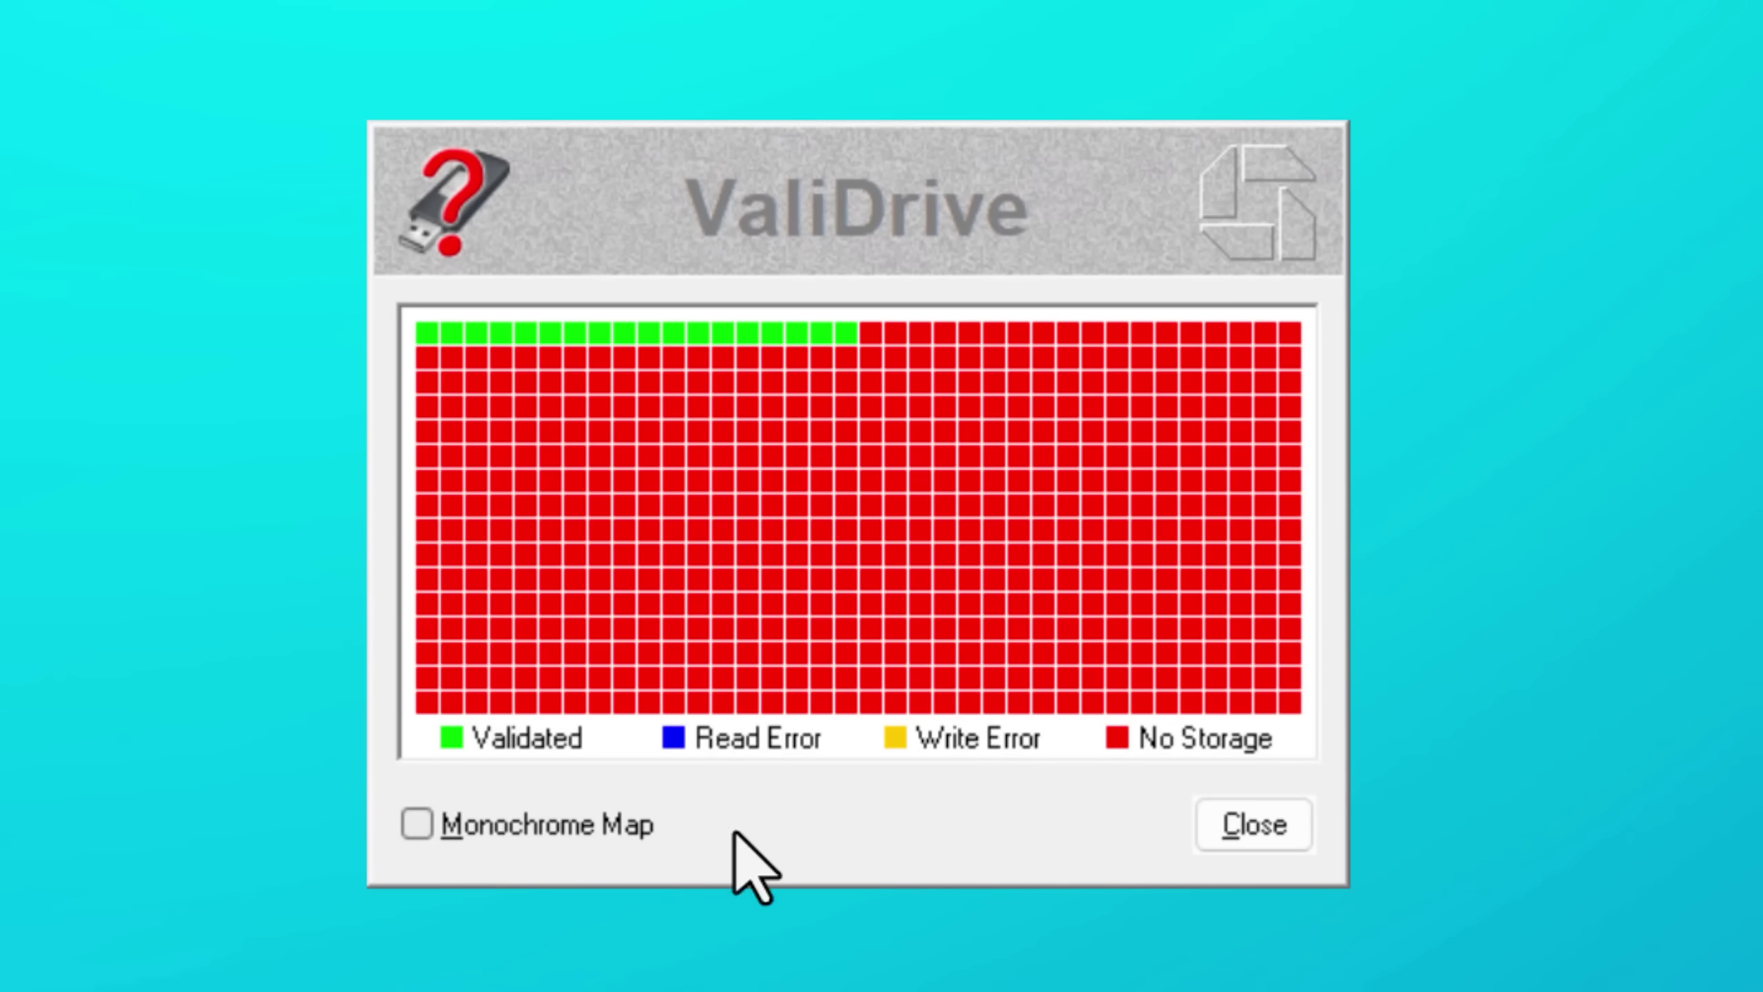
# Close the map to view Report #1 (2.10 TB declared, 62.0 GB validated) and save it
pyautogui.click(1258, 823)
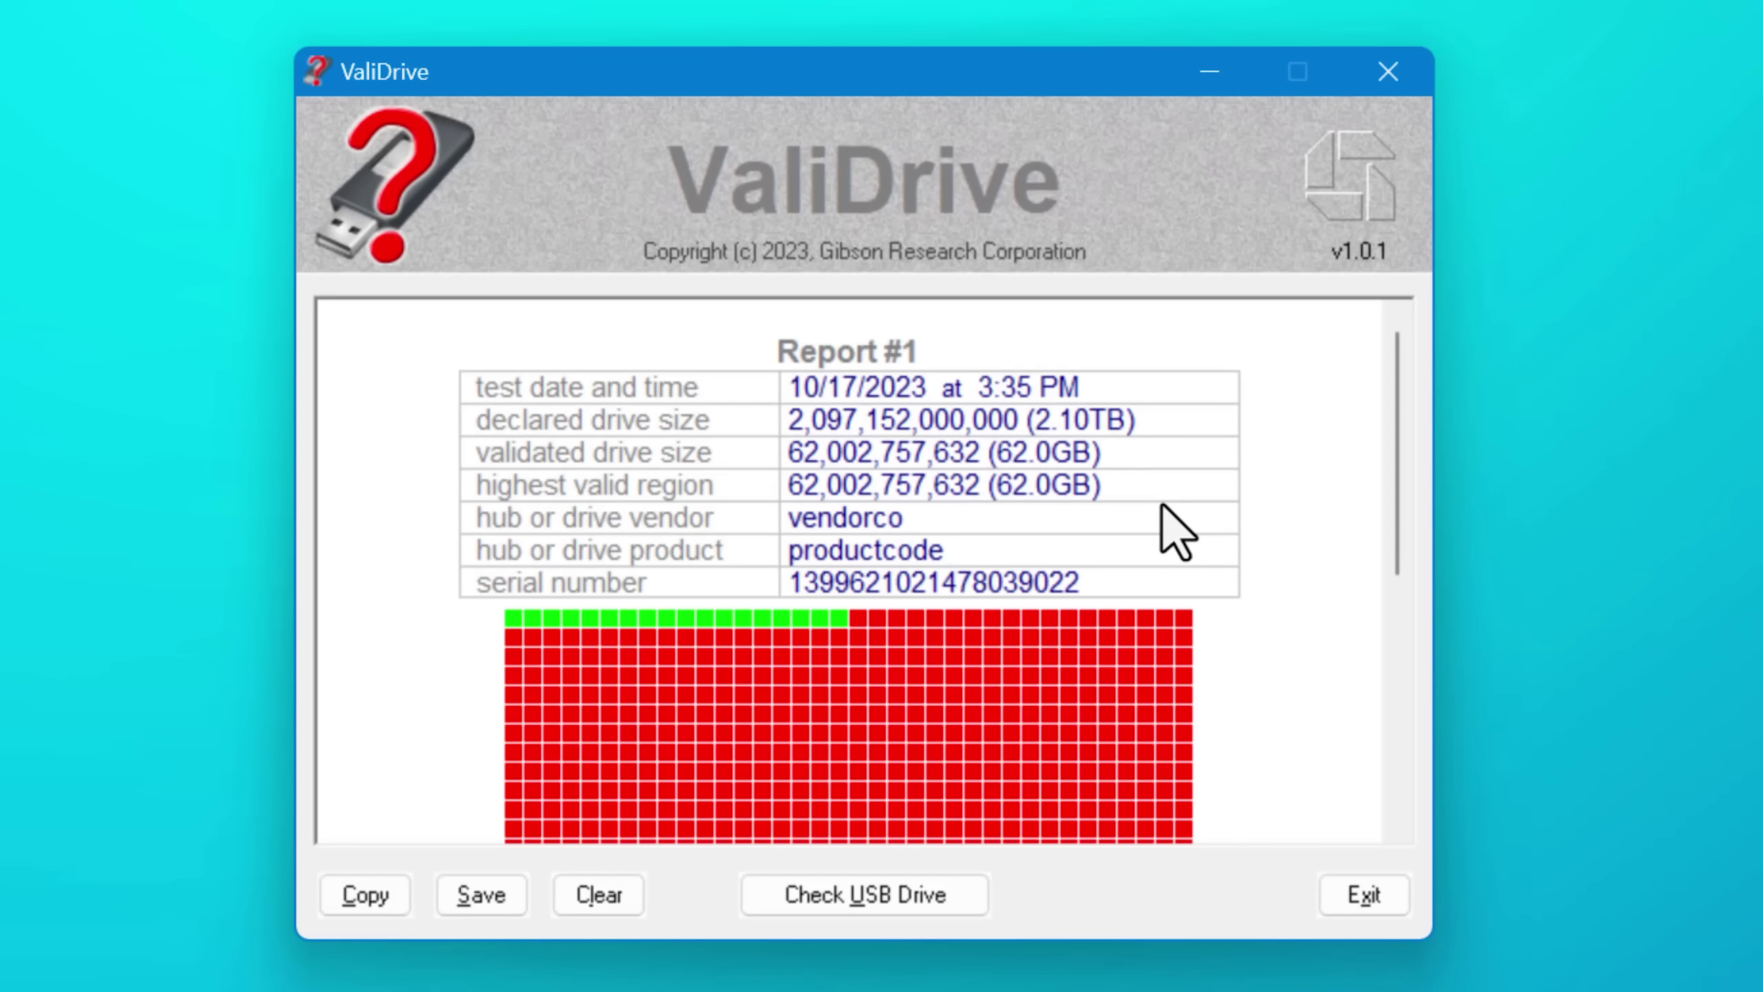
pyautogui.moveTo(1398, 441); pyautogui.dragTo(1409, 706)
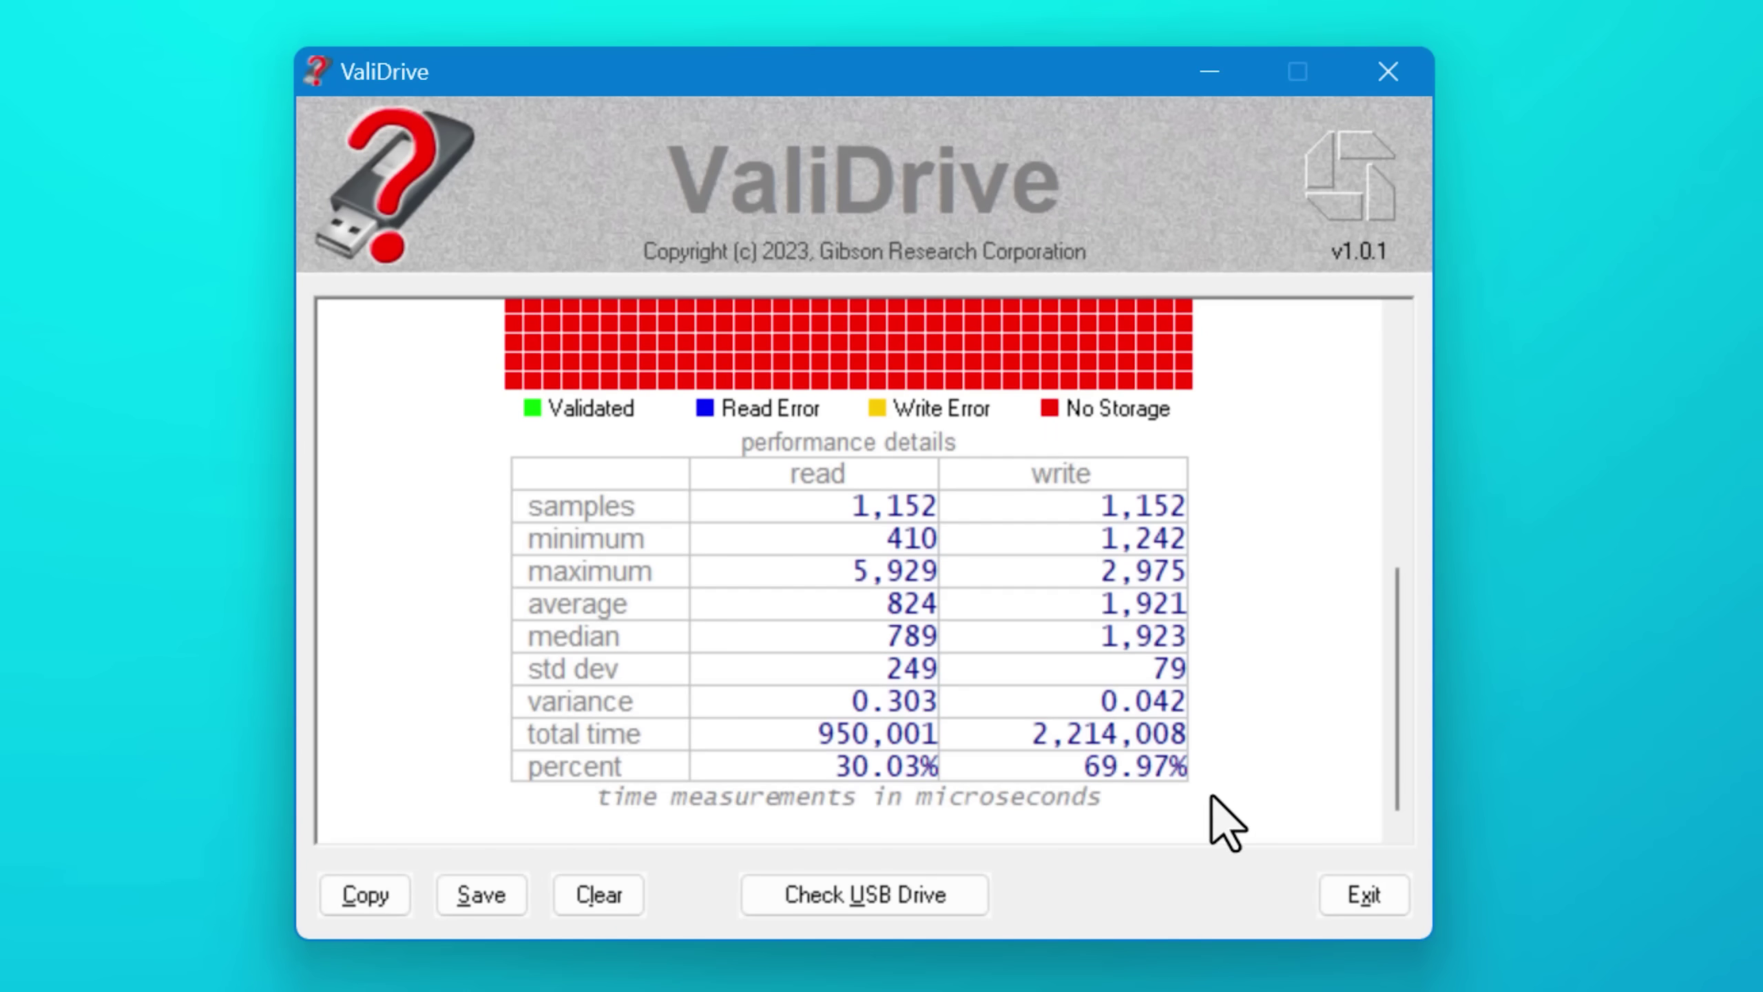
pyautogui.moveTo(1399, 690)
pyautogui.moveTo(1407, 744); pyautogui.dragTo(1399, 510)
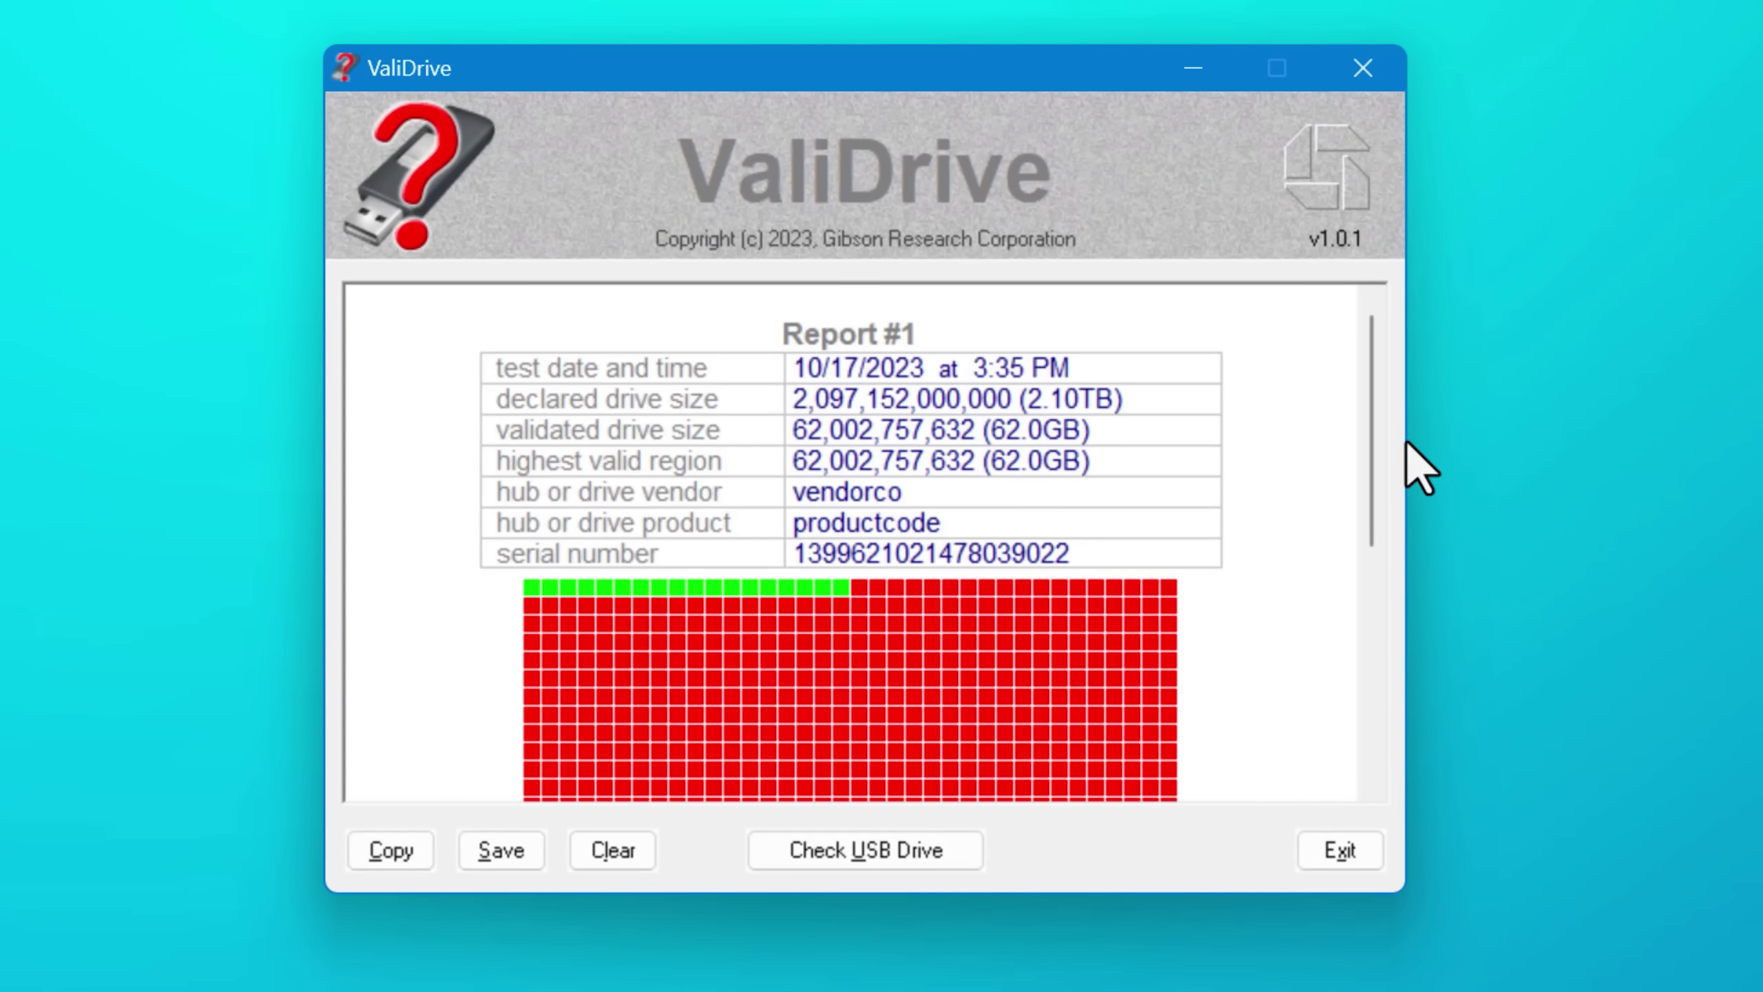
pyautogui.scroll(-3, 1377, 462)
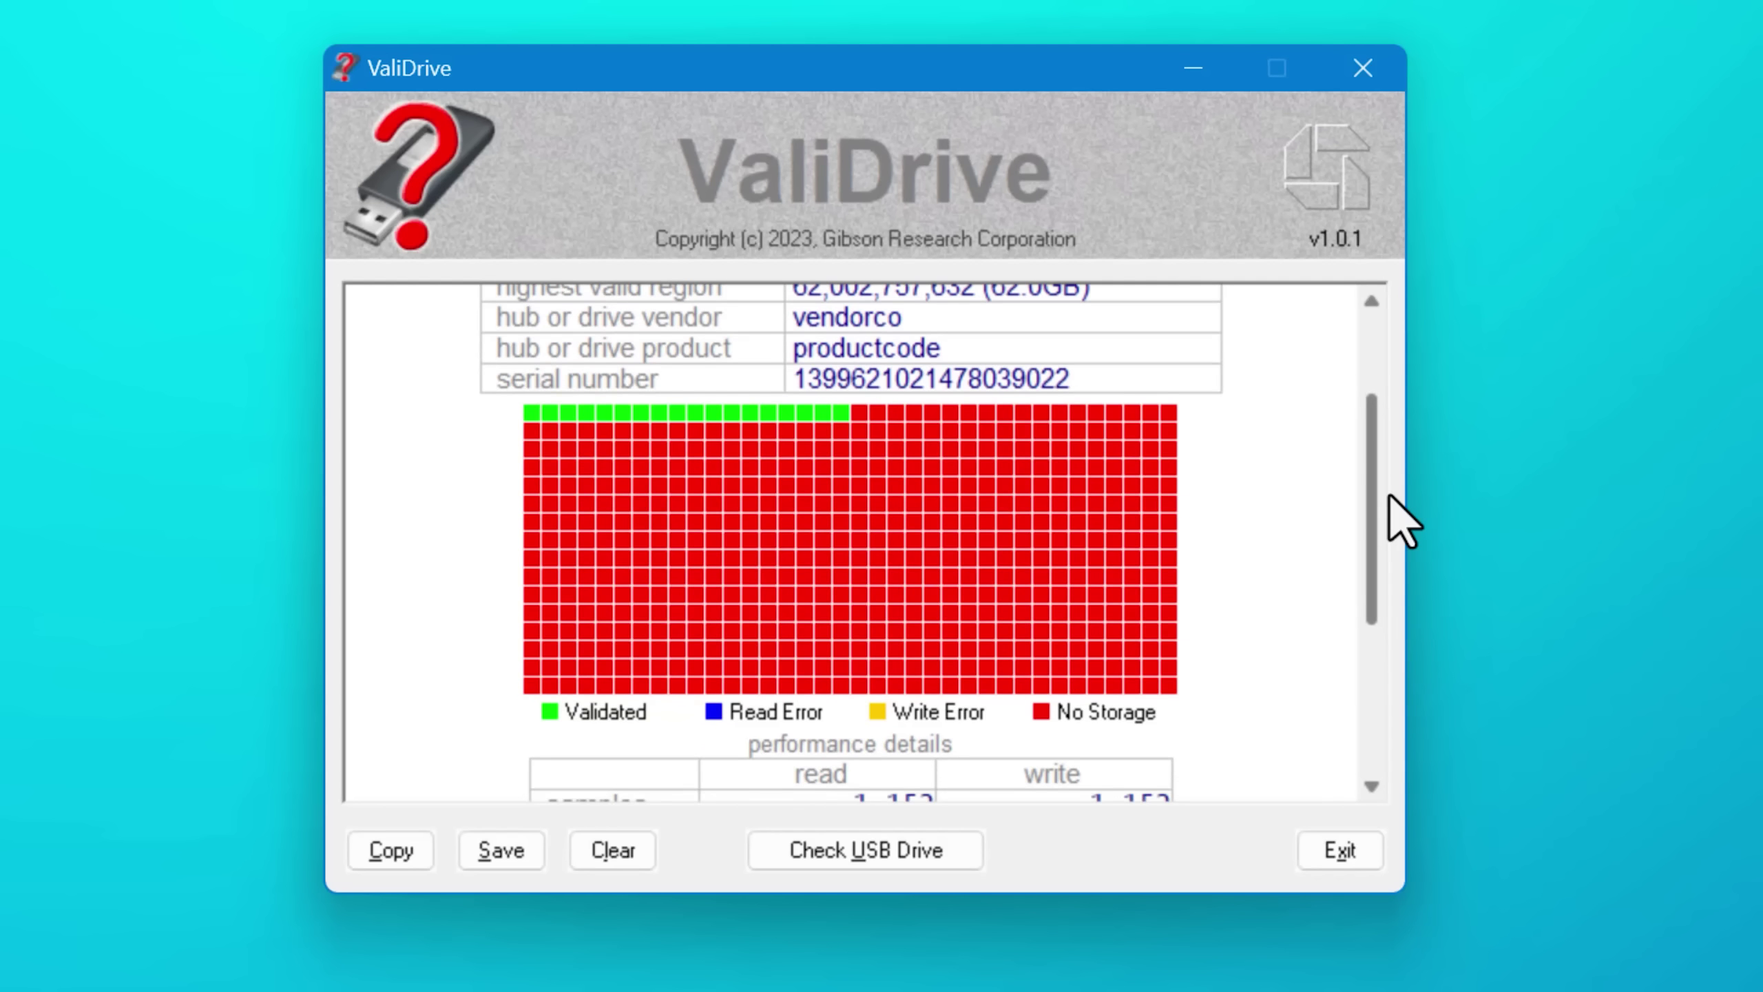
pyautogui.moveTo(1390, 496); pyautogui.dragTo(1396, 355)
pyautogui.moveTo(1369, 469)
pyautogui.mouseDown()
pyautogui.moveTo(1378, 560)
pyautogui.moveTo(1377, 544)
pyautogui.mouseUp()
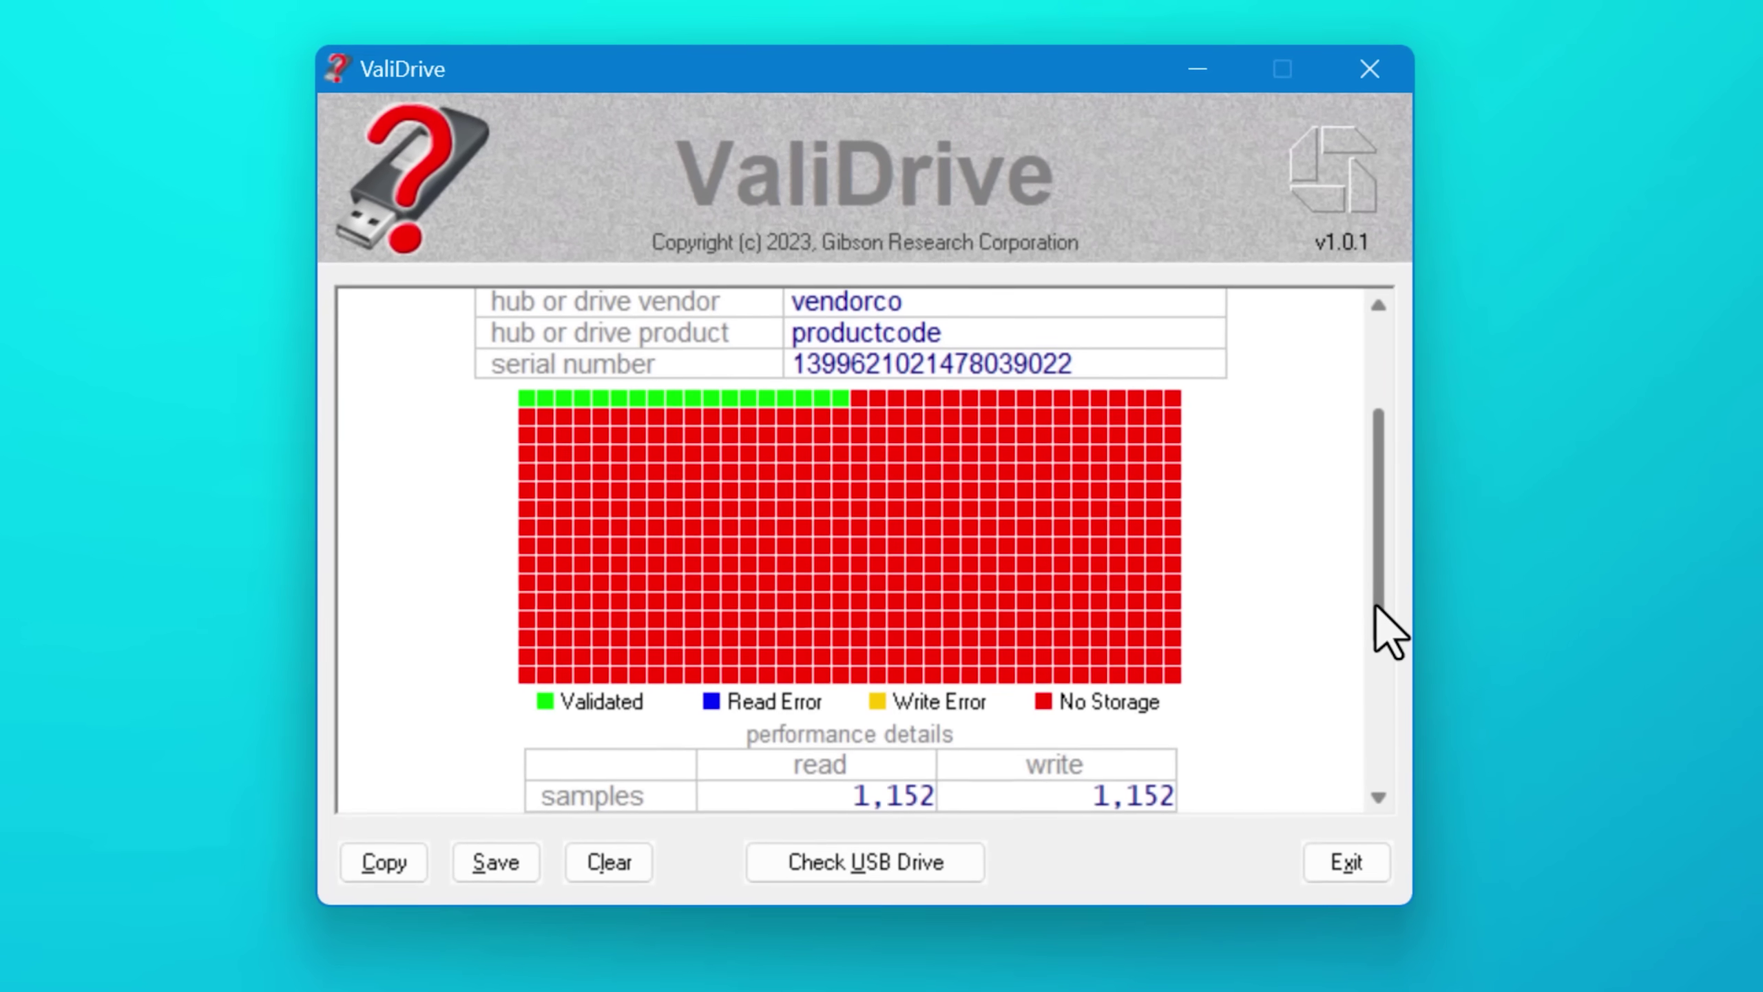
pyautogui.scroll(3, 1374, 607)
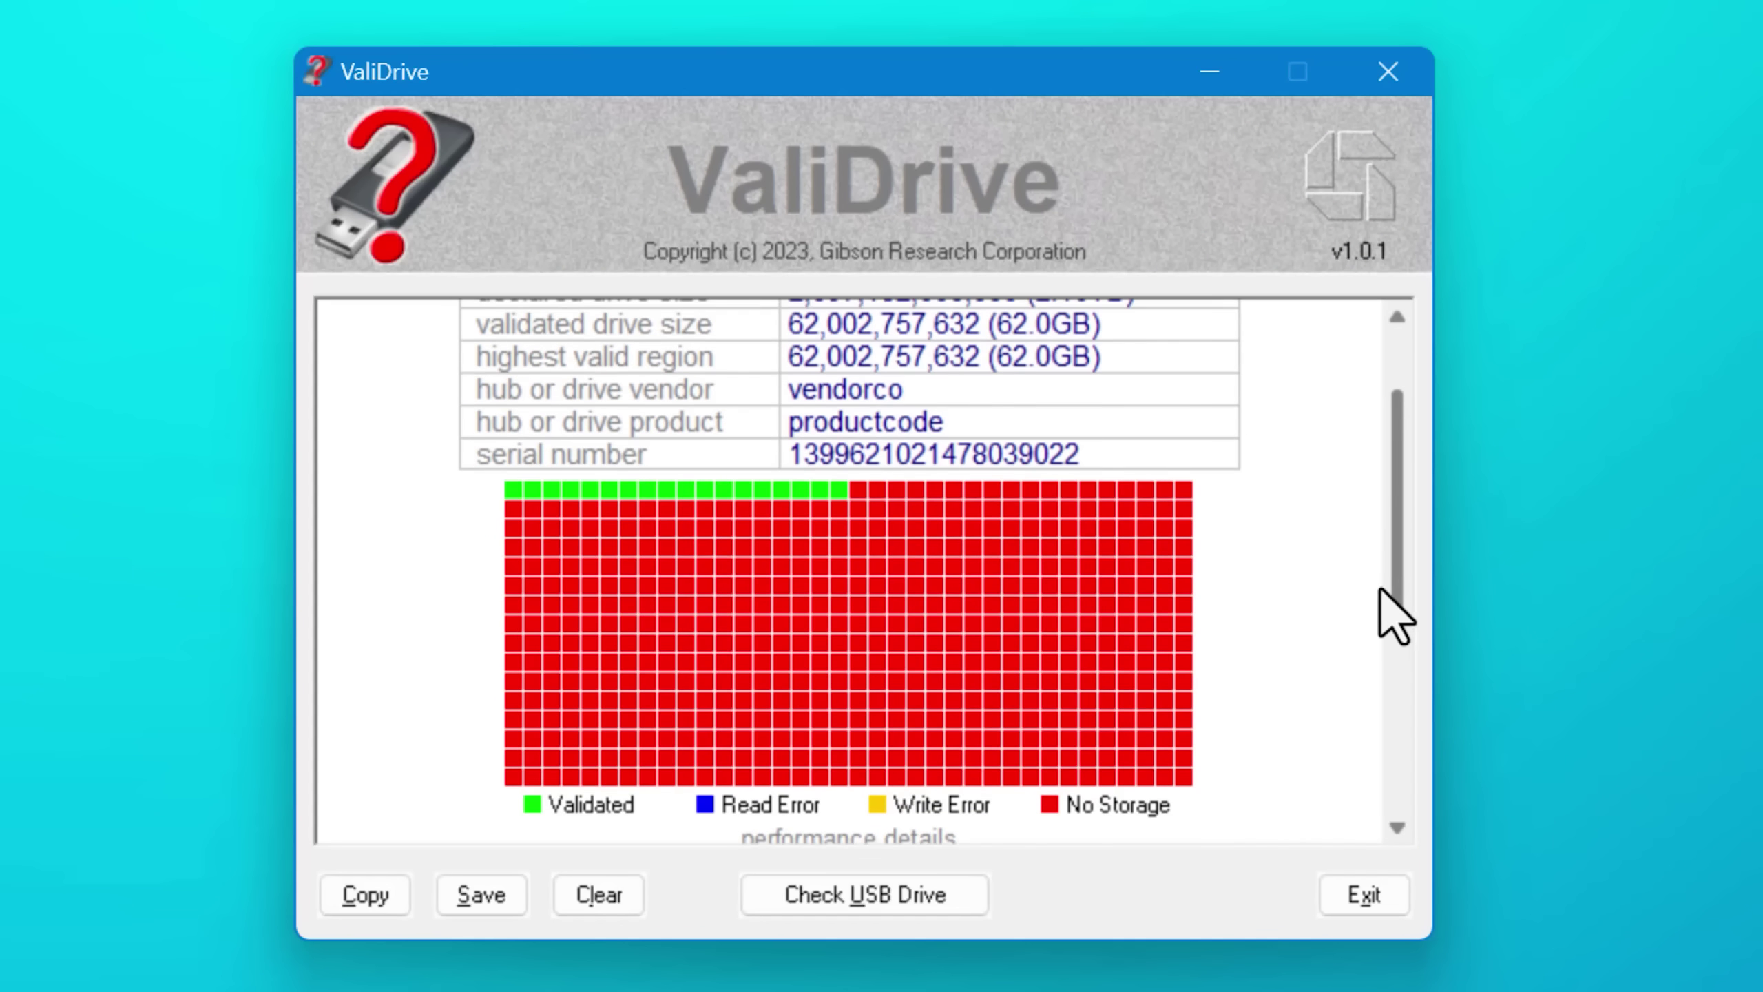
pyautogui.scroll(3, 1383, 598)
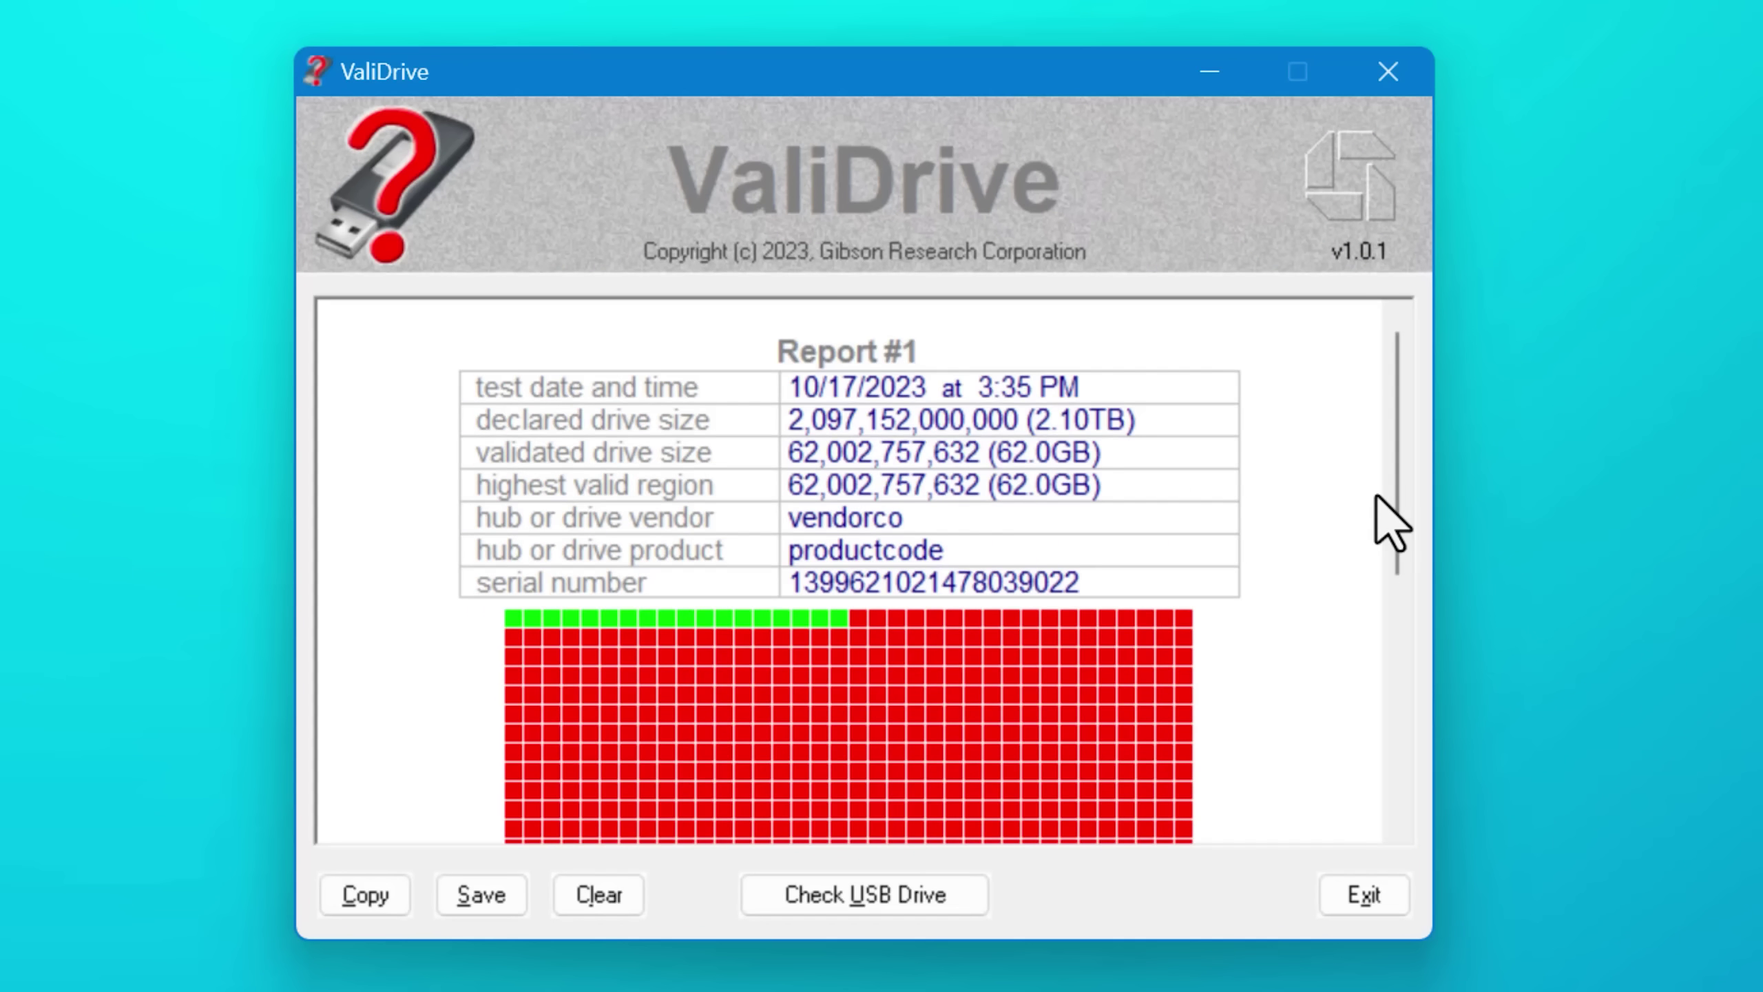
pyautogui.click(482, 895)
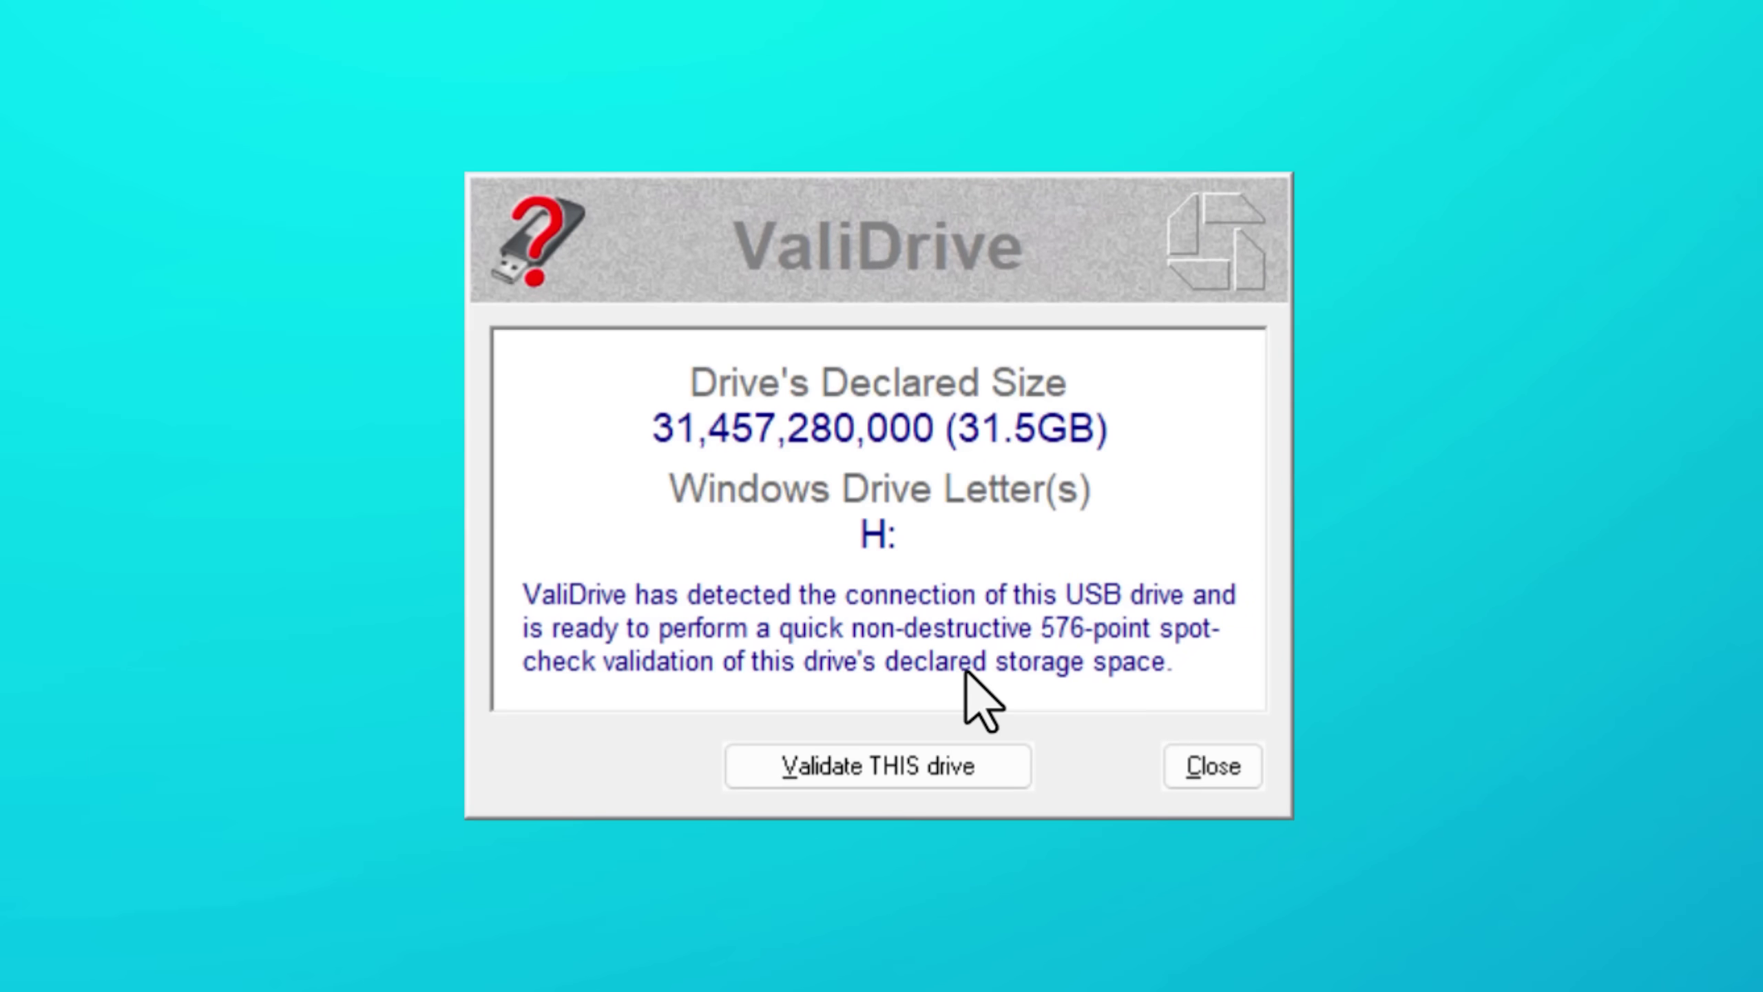
# Validate the second drive declaring 31,457,280,000 bytes (31.5 GB)
pyautogui.click(992, 775)
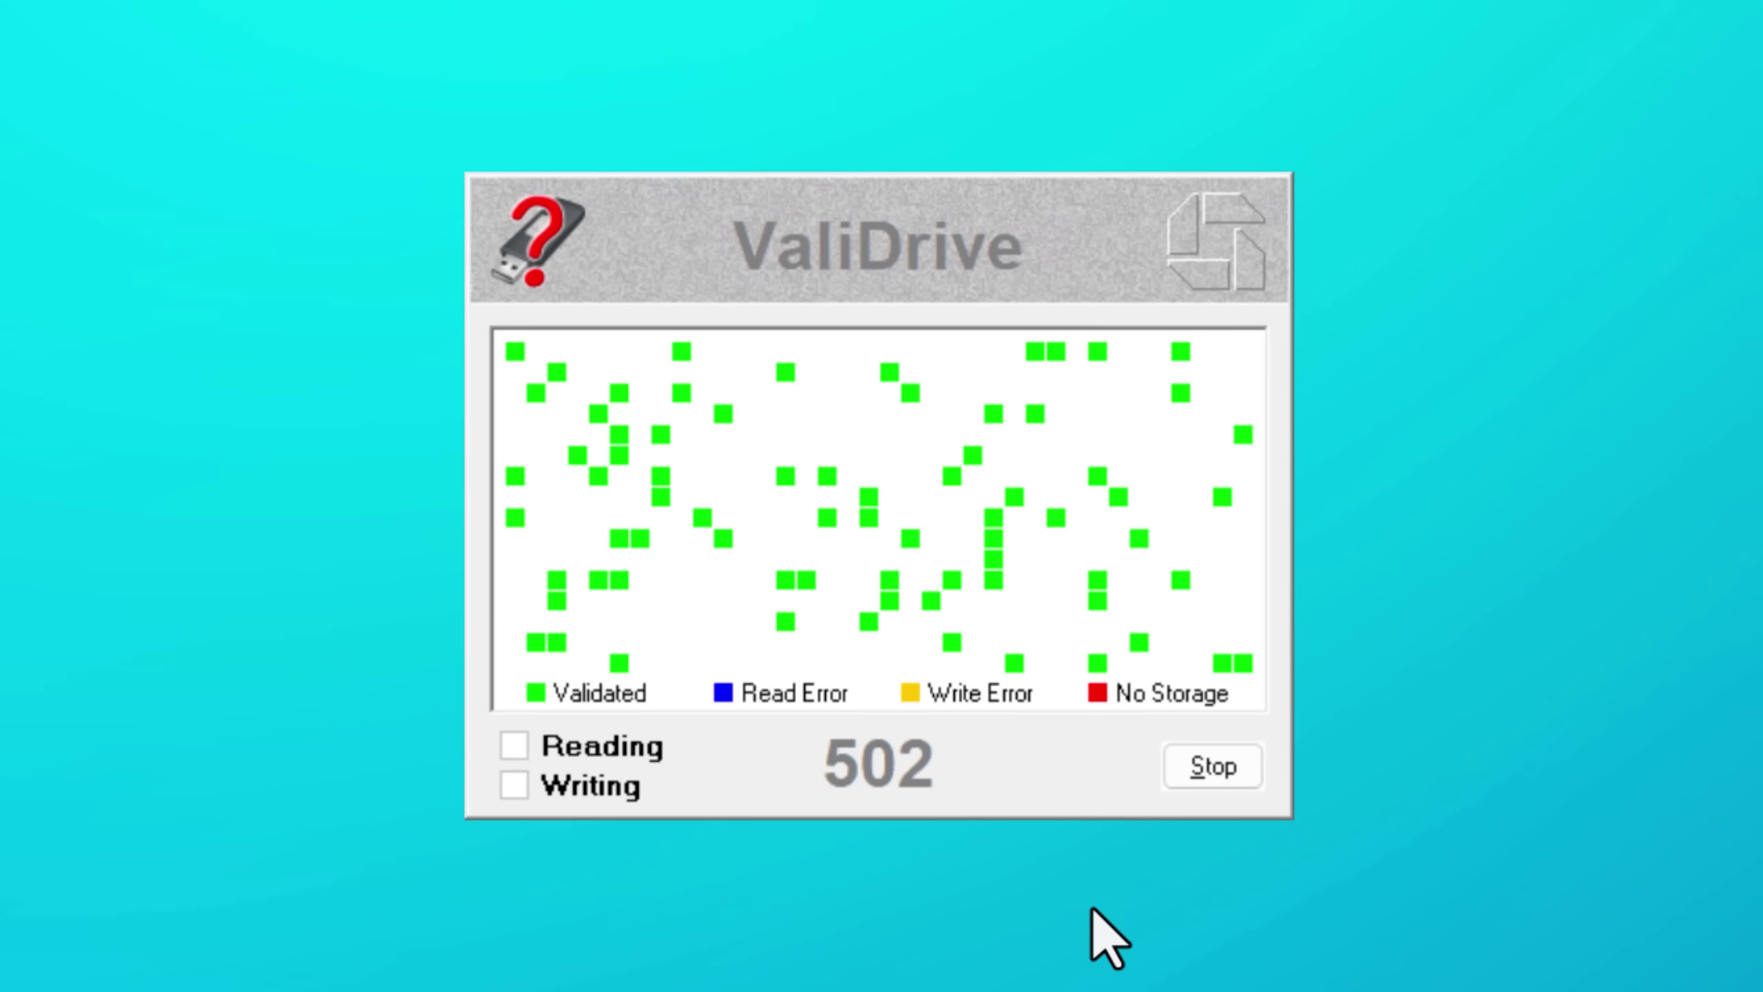